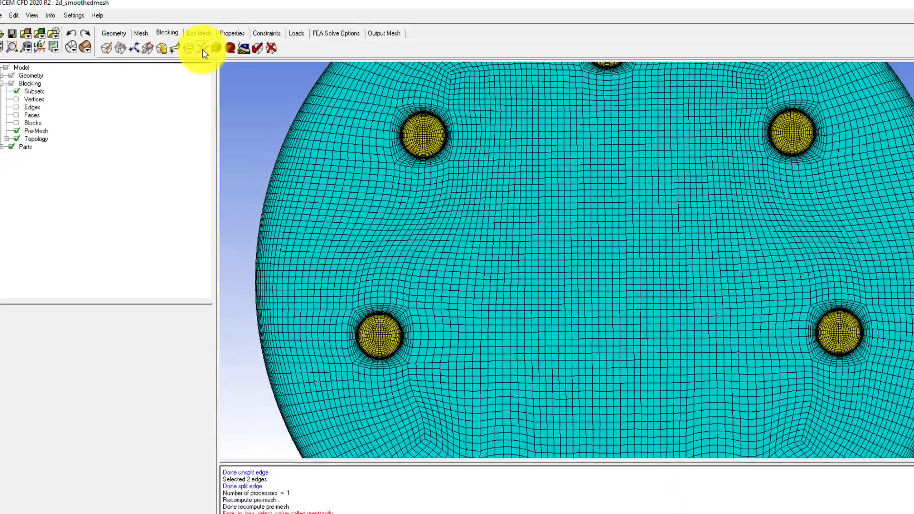
- Show the blocking edges instead of the pre-mesh and split the two curved edges linking the left-hand circles with the Automatic Spline method
click(275, 60)
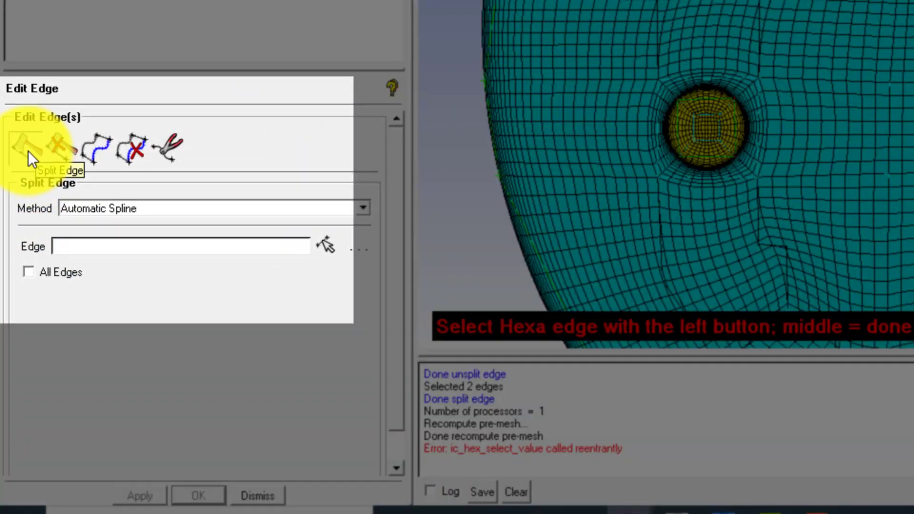
middle_click(583, 2)
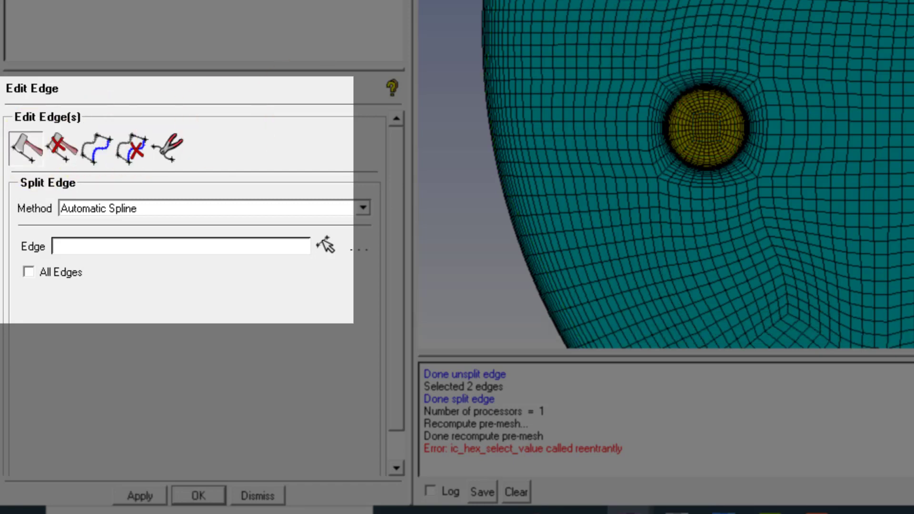
click(187, 207)
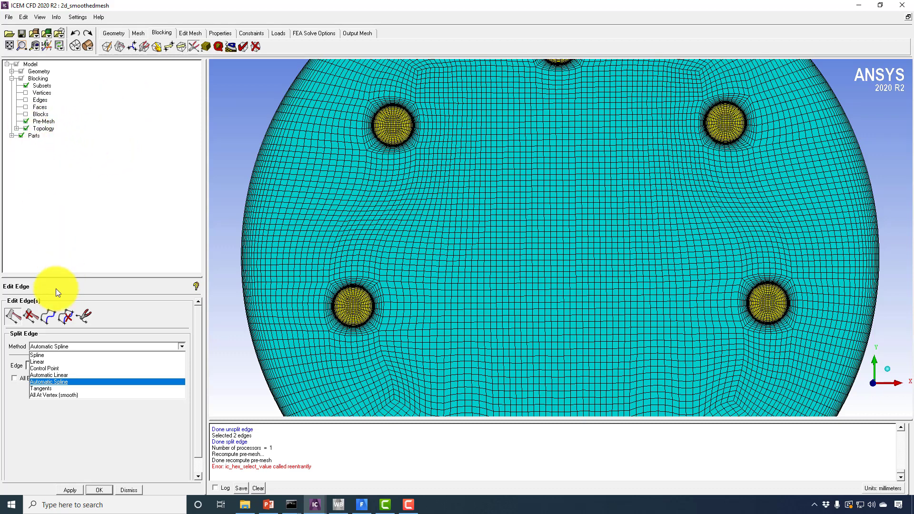
click(33, 316)
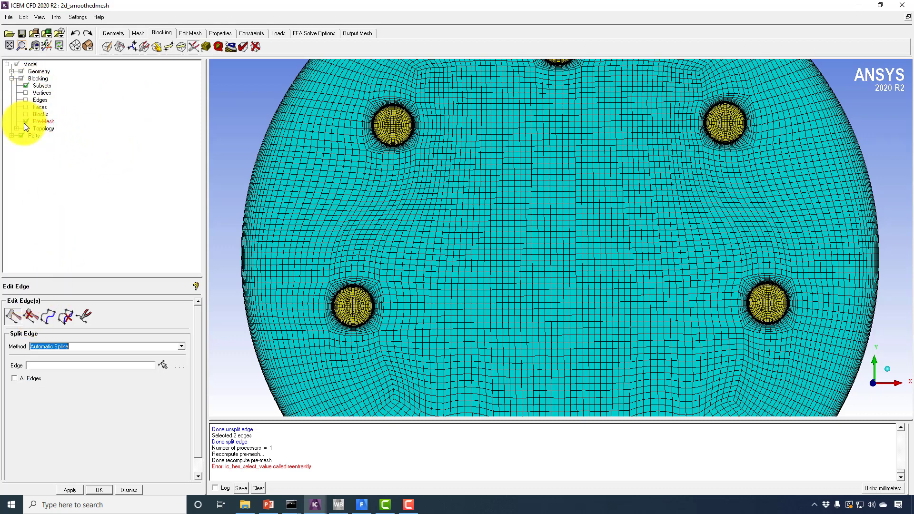
click(25, 122)
click(25, 100)
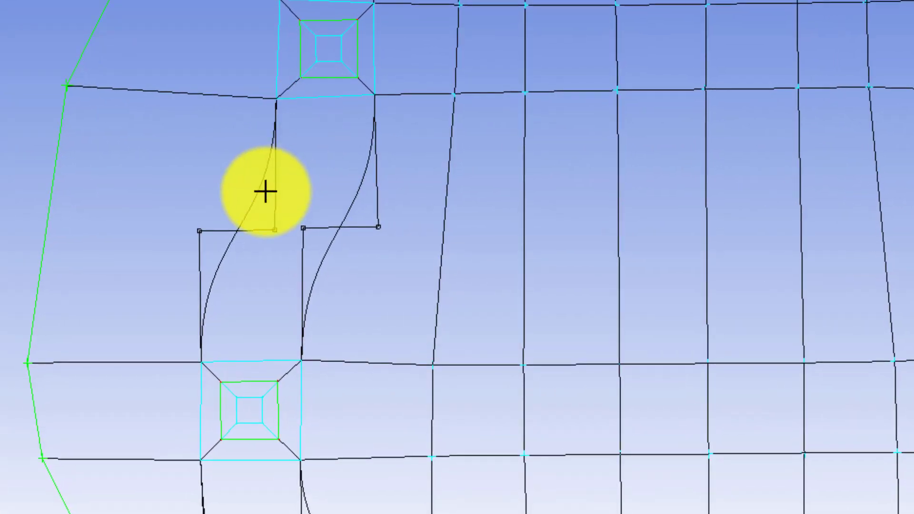
click(265, 190)
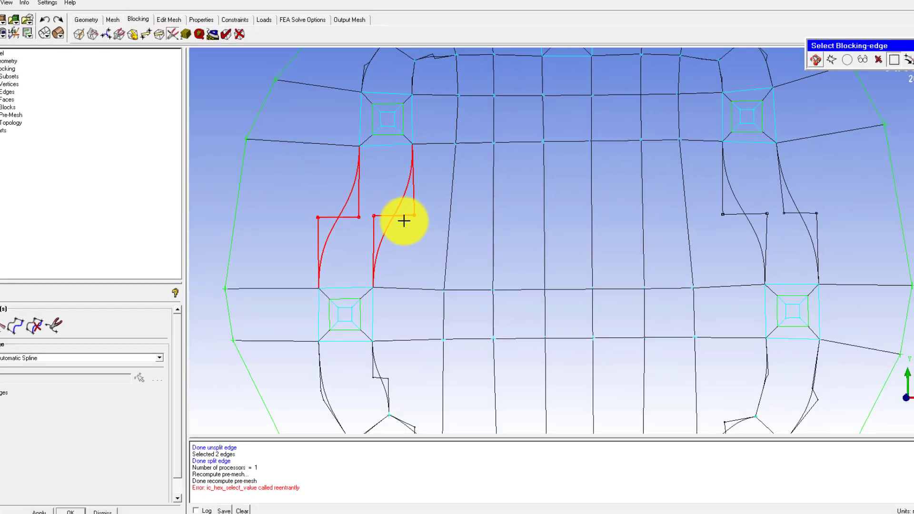
middle_click(361, 230)
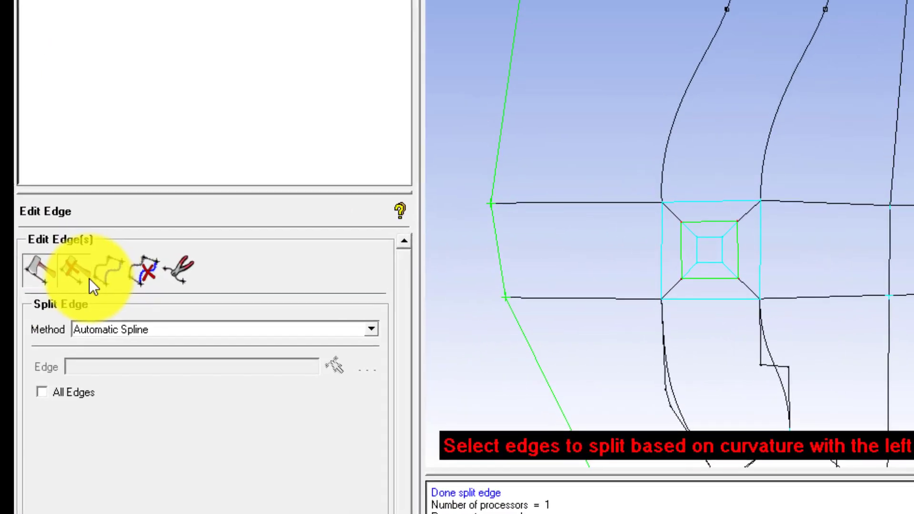
- Remove all splits from the two curved blocking edges linking the left-hand circles
click(31, 315)
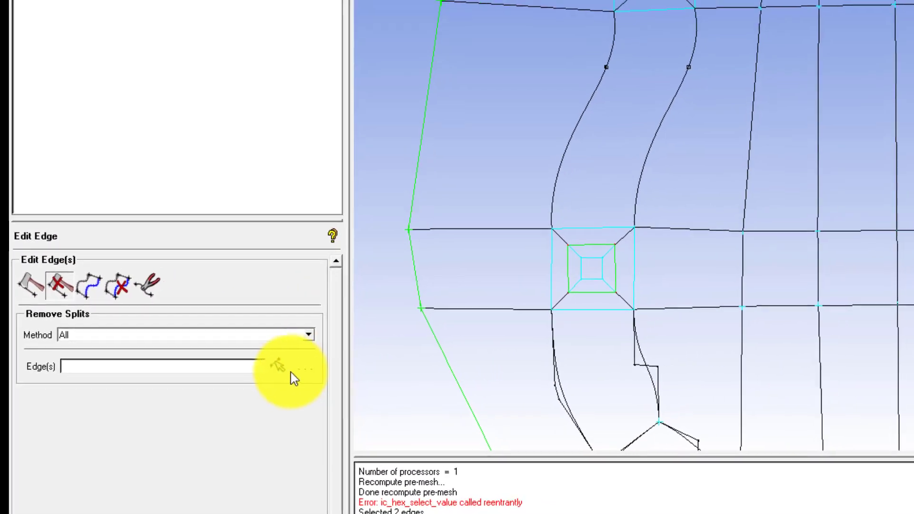
click(320, 365)
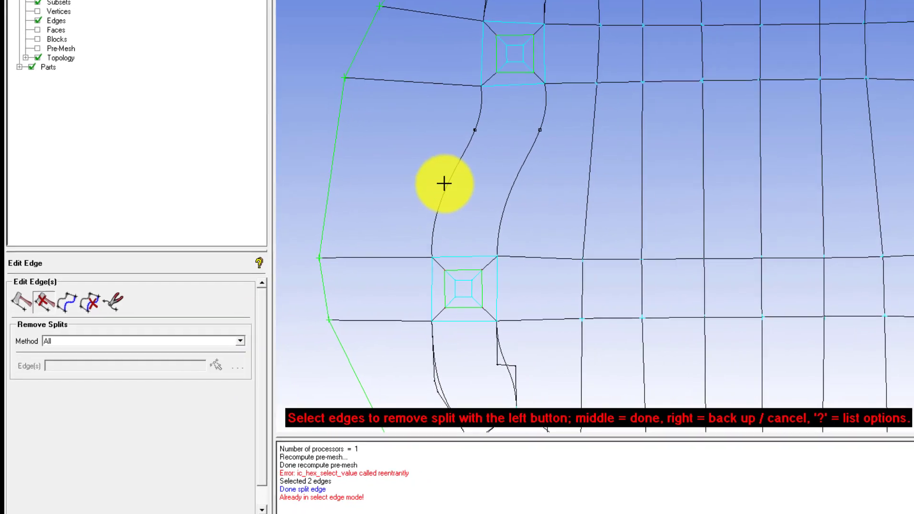
click(444, 184)
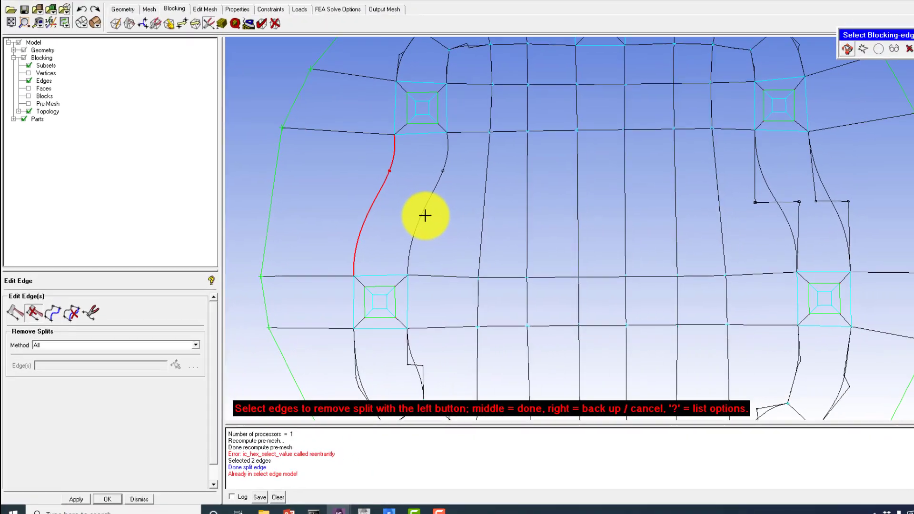
click(520, 182)
middle_click(519, 181)
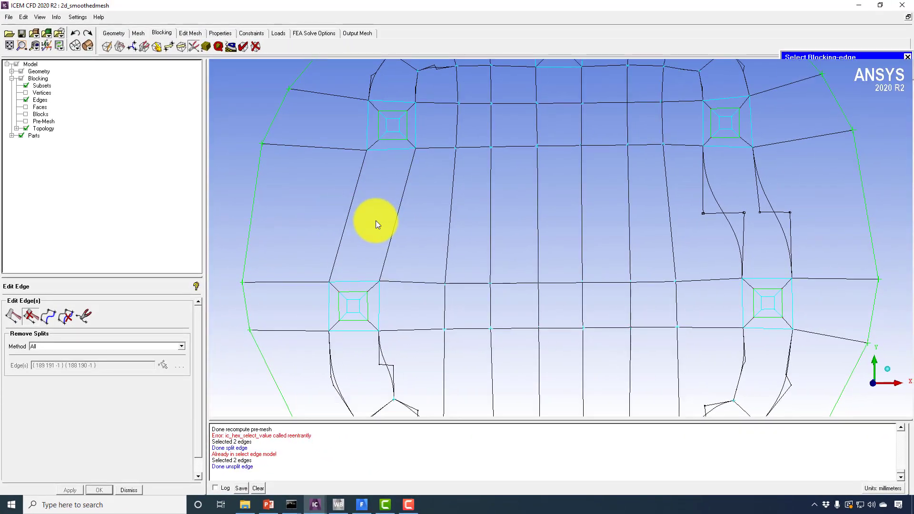
- Display and recompute the pre-mesh with the unsplit edges, and hide the blocking edges
click(15, 316)
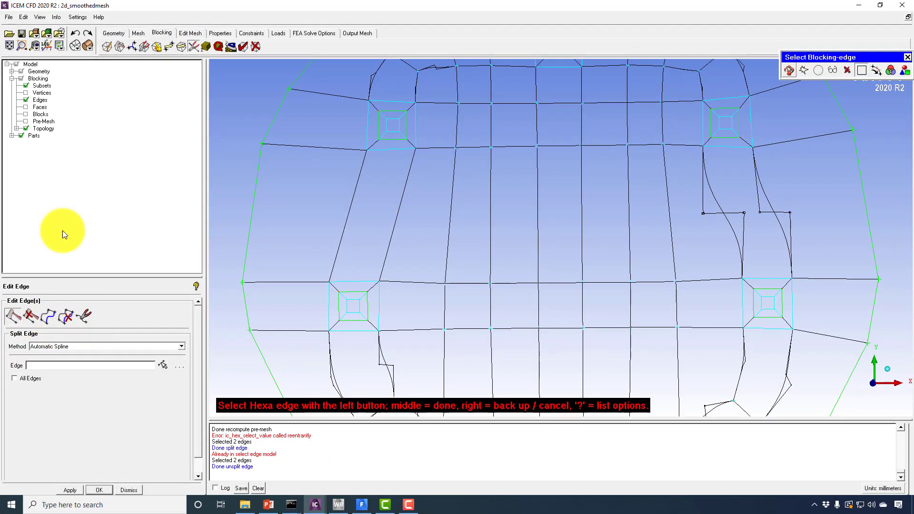
click(25, 121)
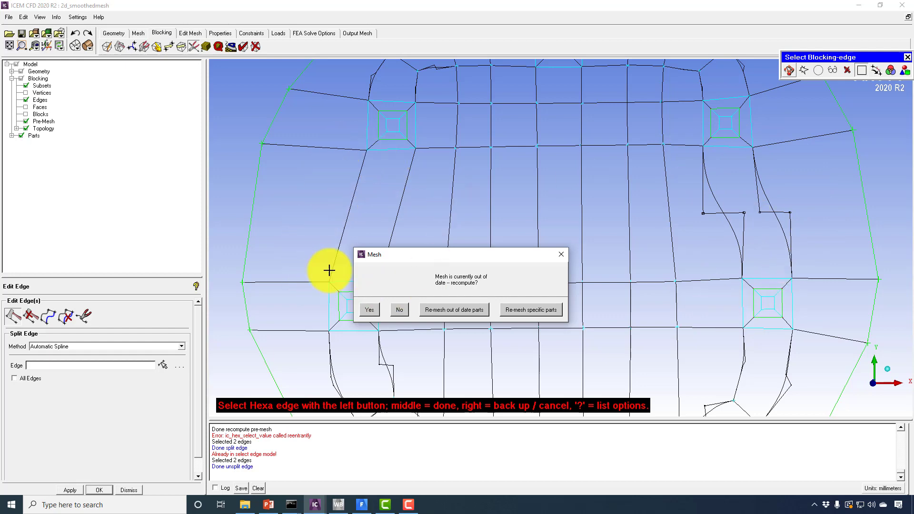
click(369, 310)
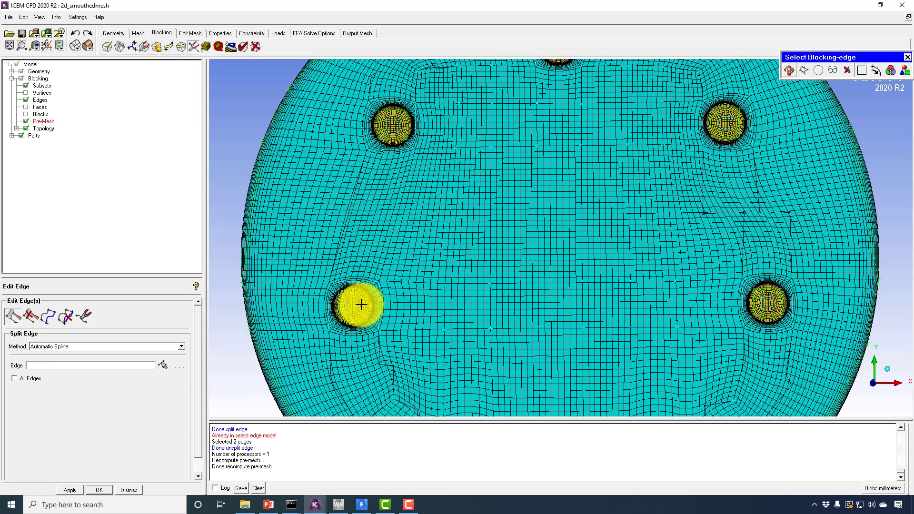
click(26, 101)
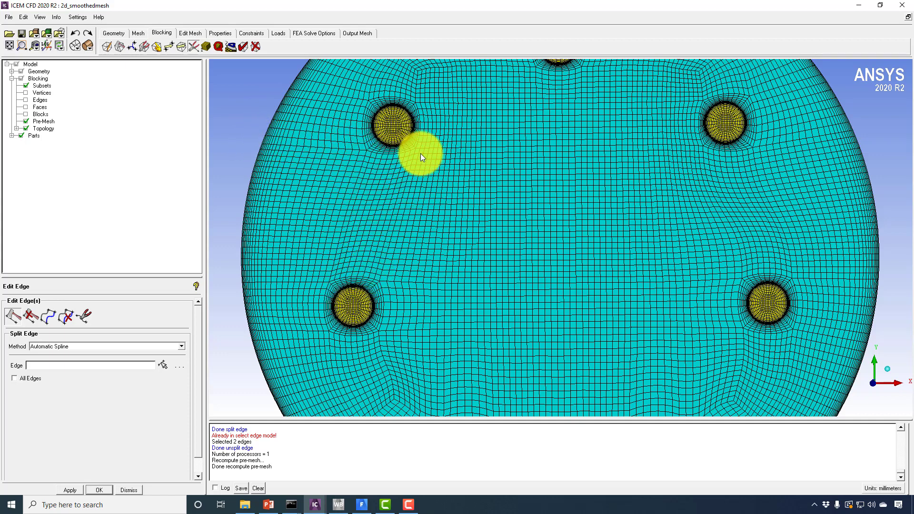
- Split the two straight blocking edges linking the left-hand circles with the Tangents method, Orthogonal at both vertices with factor 0.48
click(25, 120)
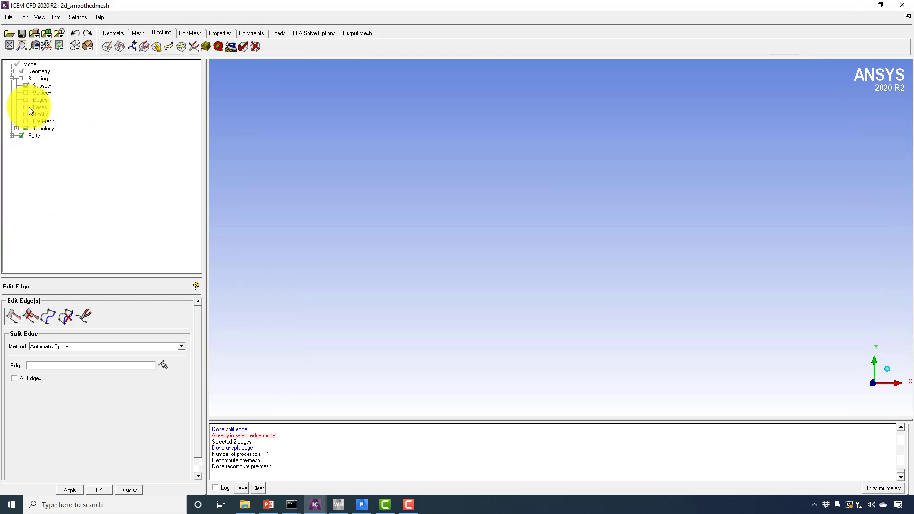
click(26, 100)
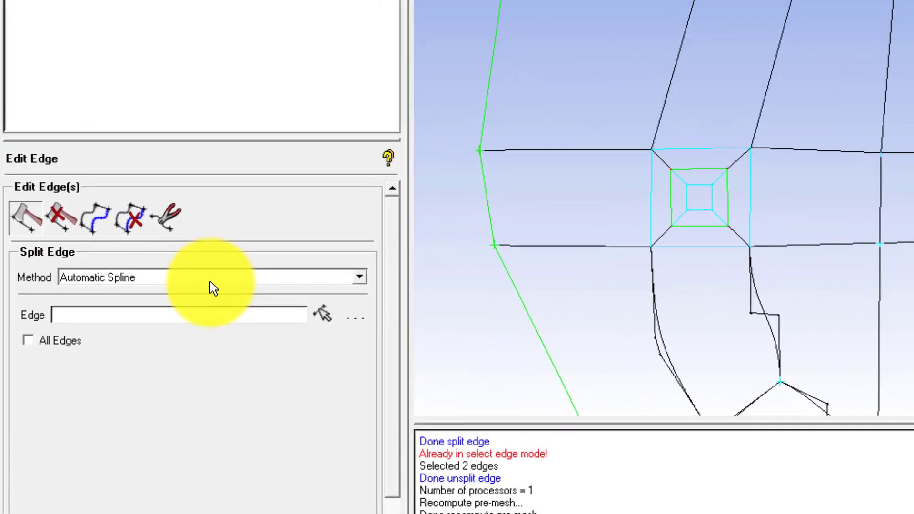
click(210, 282)
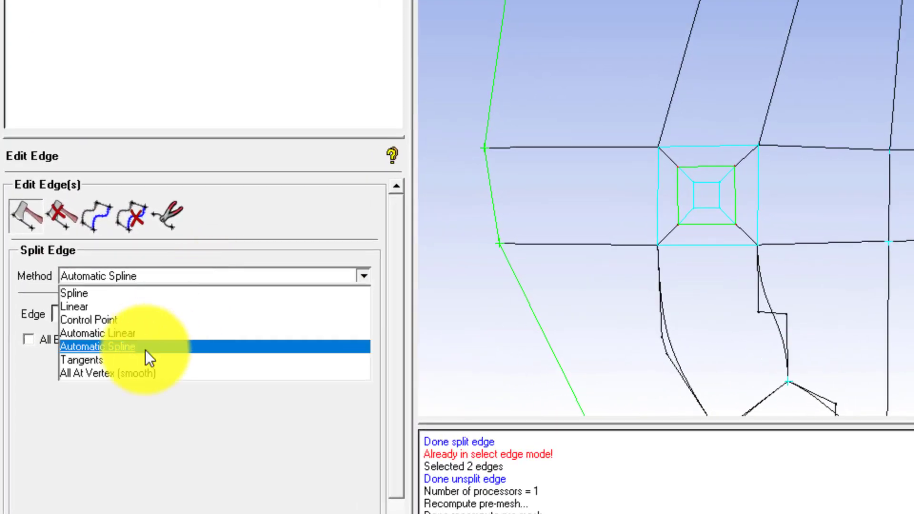
click(90, 359)
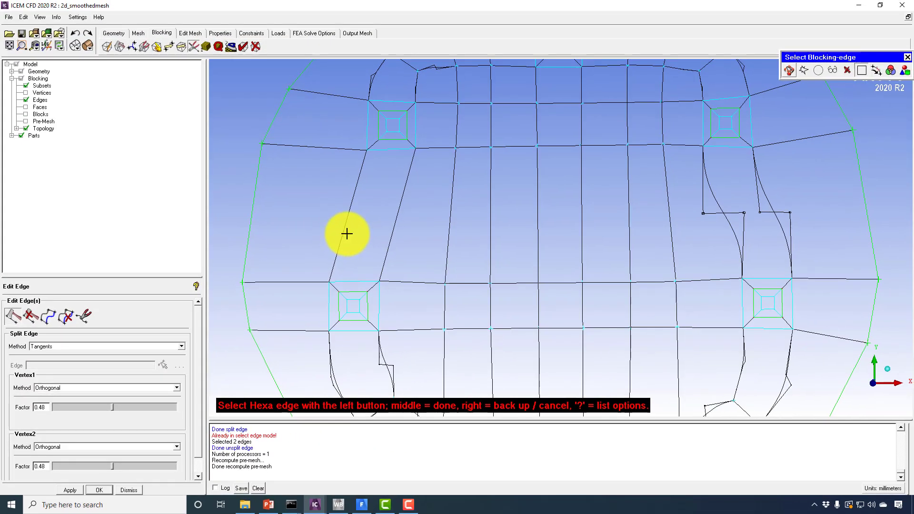
click(689, 52)
click(395, 235)
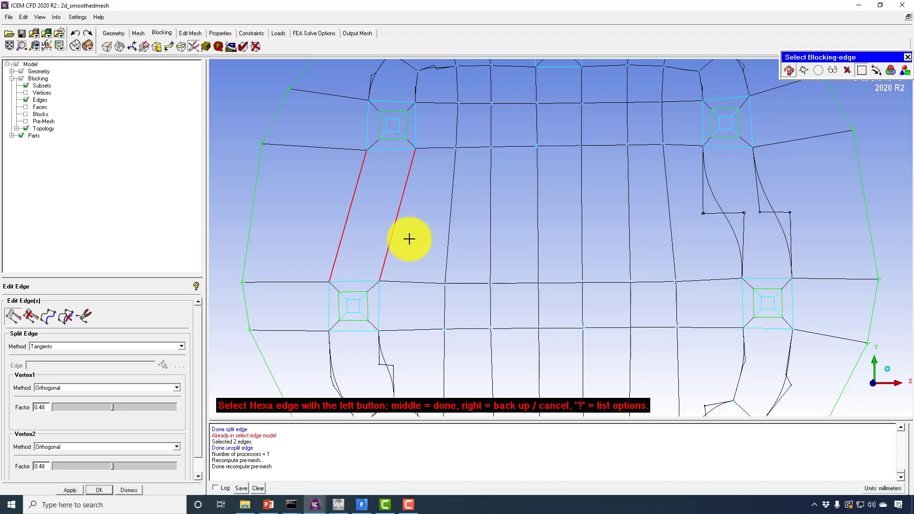
middle_click(410, 239)
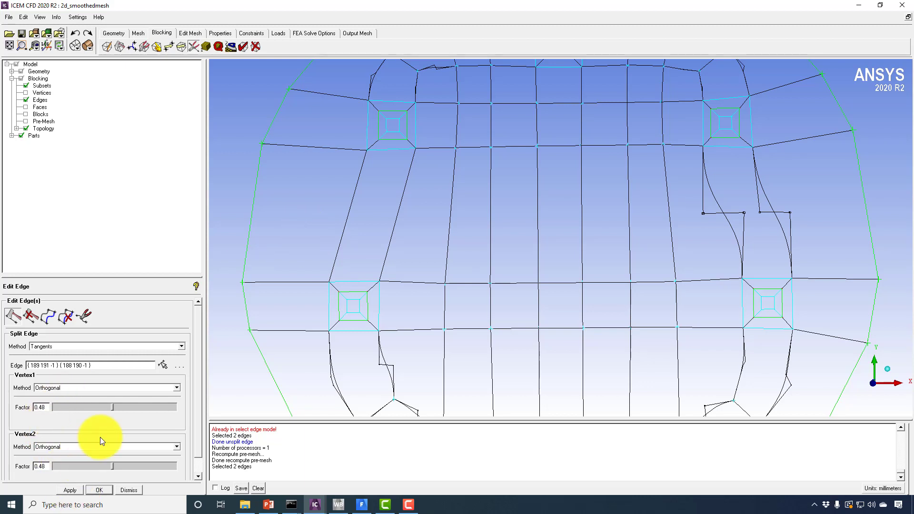
- Recompute the pre-mesh with the tangent-split edges and show it without the blocking edges
click(26, 122)
click(26, 100)
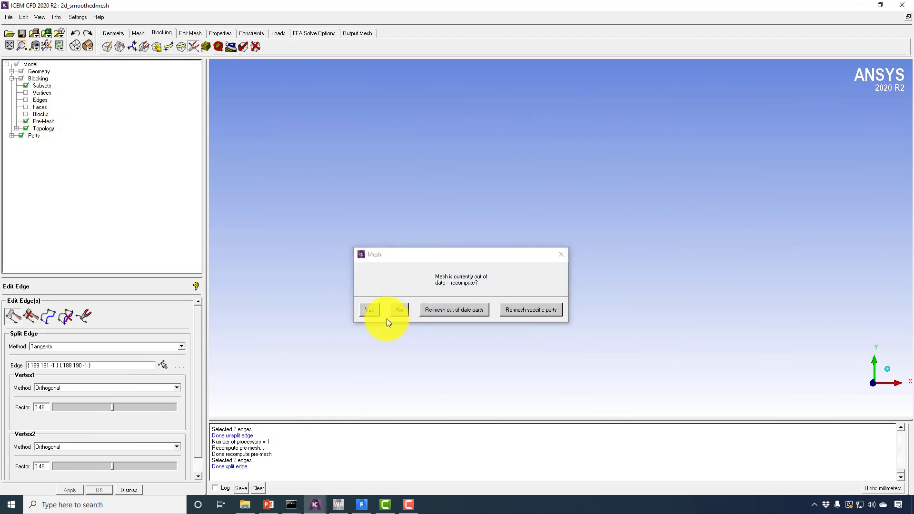
click(370, 310)
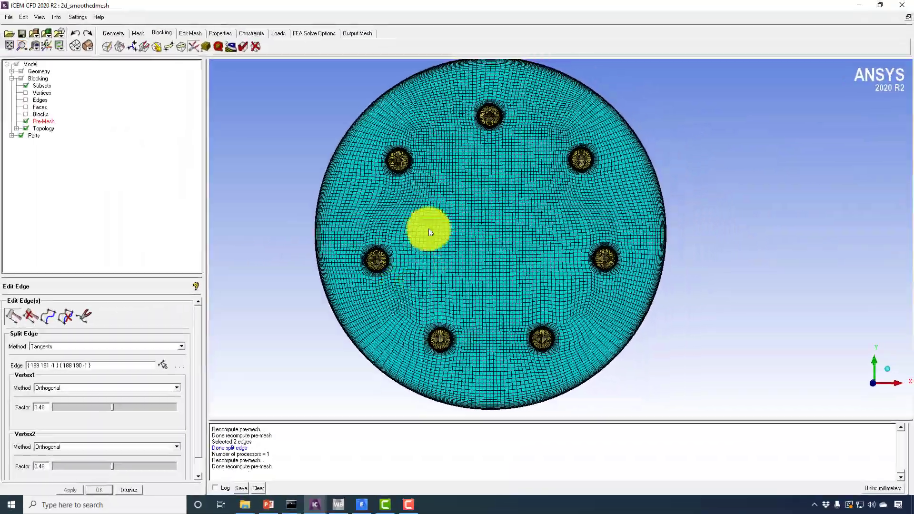
middle_drag(492, 201, 479, 209)
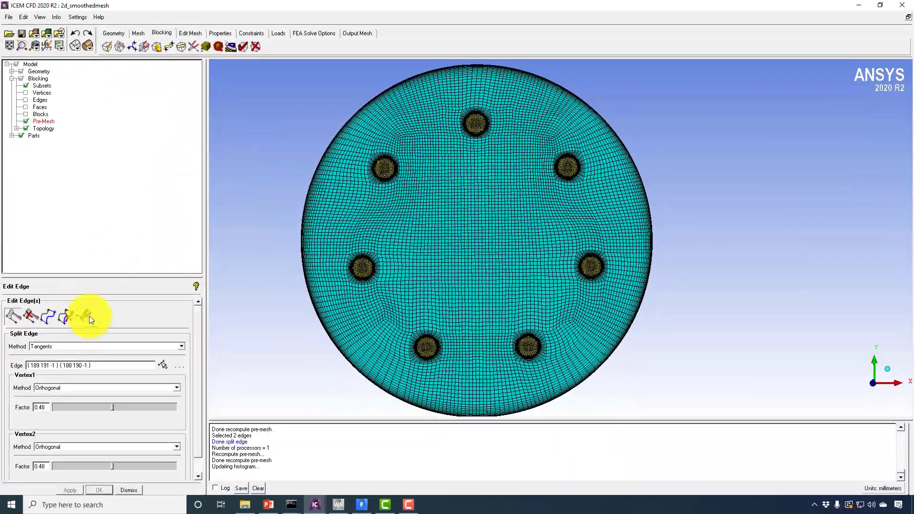
- Smooth the pre-mesh with the Orthogonality method, using 10 surface iterations and 5 volume iterations
click(230, 46)
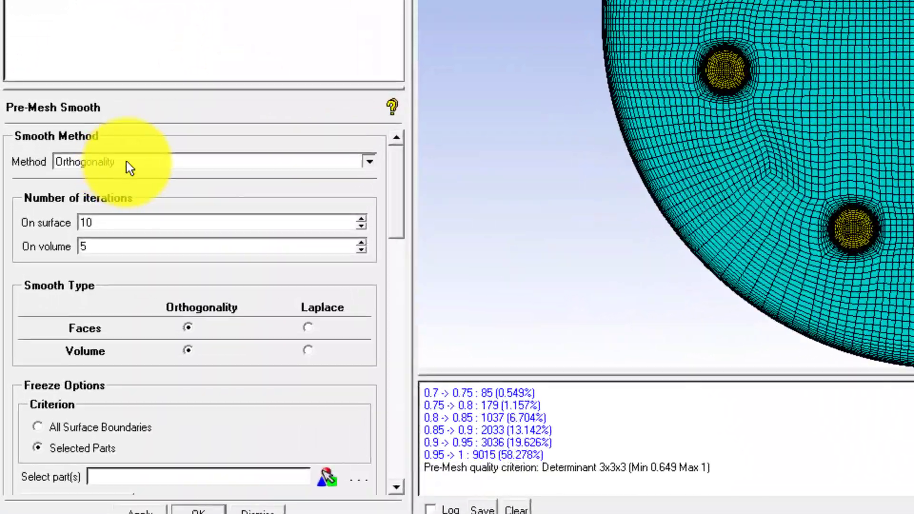
click(126, 162)
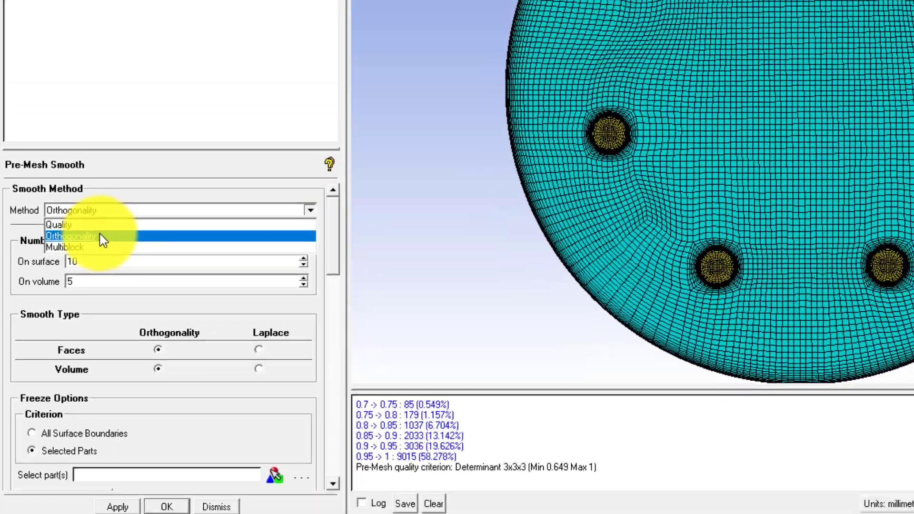
click(103, 236)
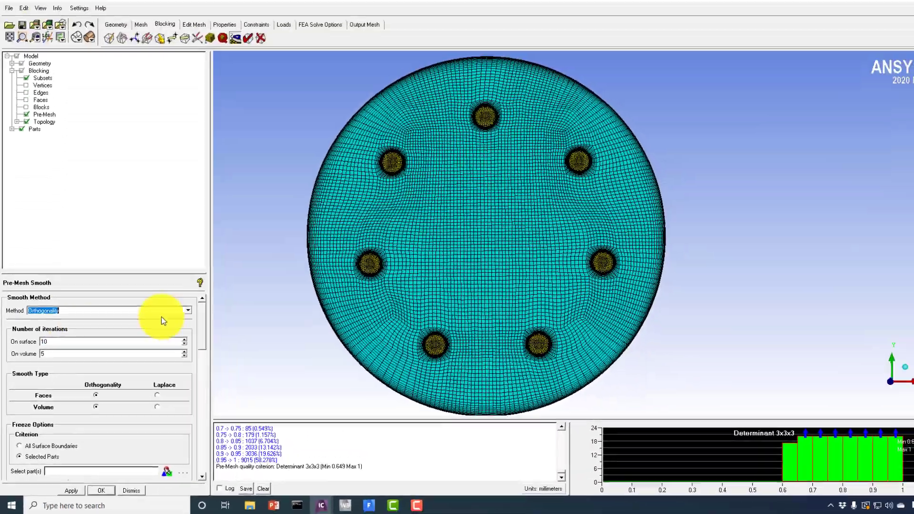
scroll(338, 249, up, 5)
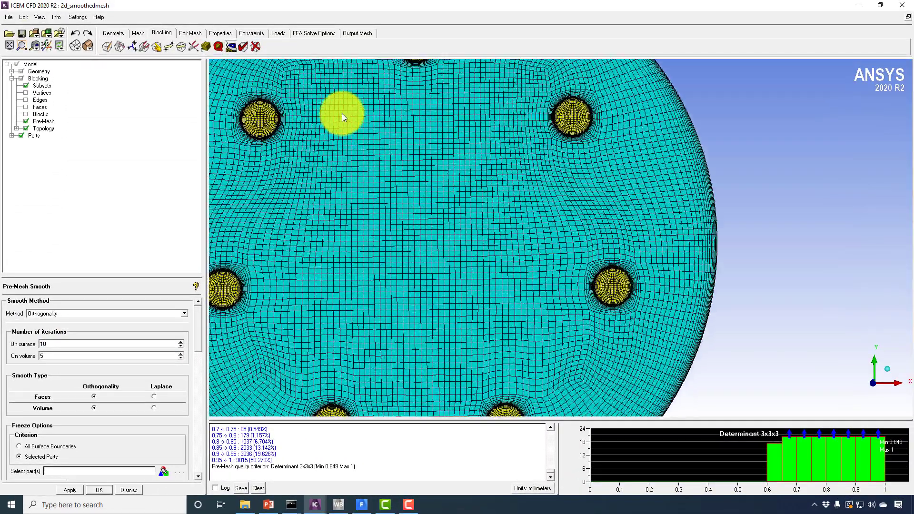
middle_drag(342, 113, 489, 281)
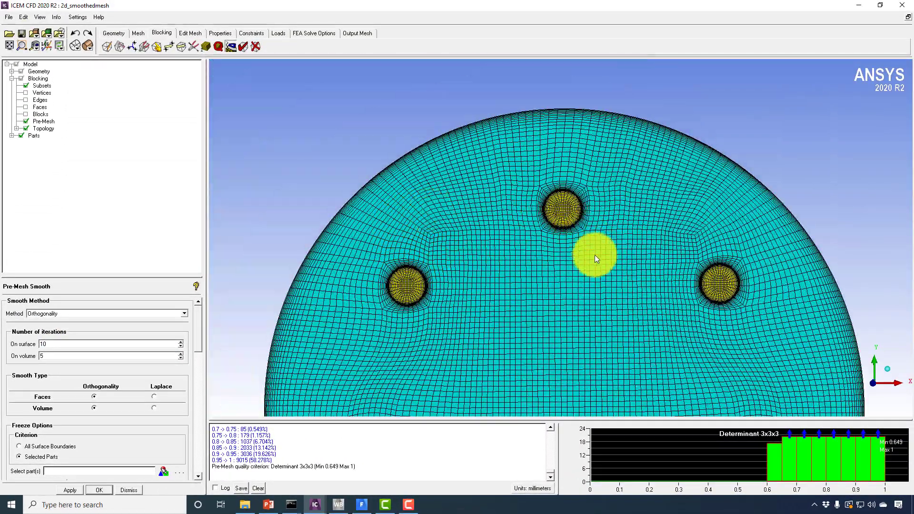
middle_drag(559, 221, 518, 107)
click(72, 489)
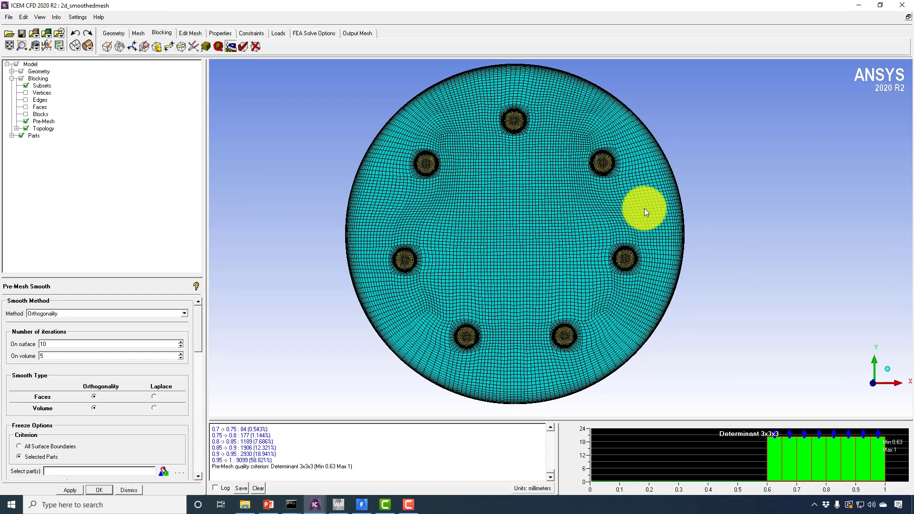
- Examine the smoothed mesh around the circles and inside one circle's inner block corners
scroll(643, 210, up, 5)
scroll(624, 130, up, 5)
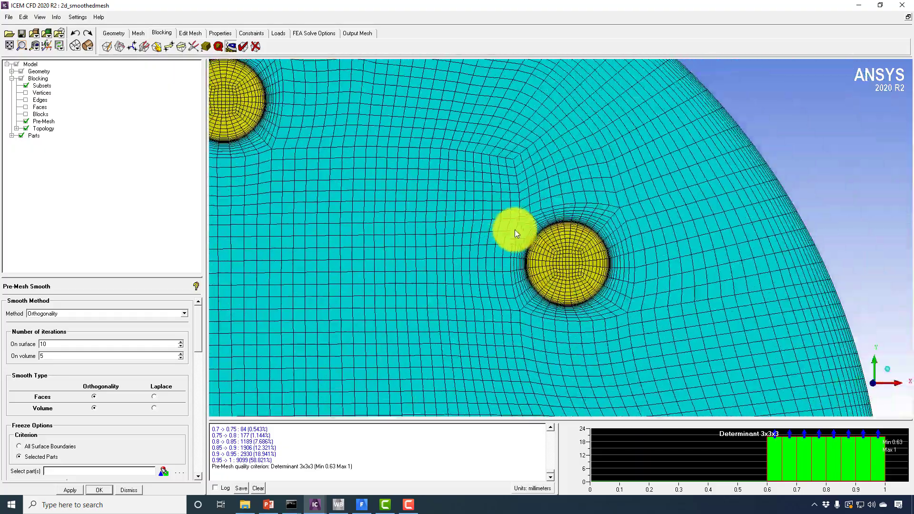
middle_drag(427, 89, 738, 333)
middle_drag(523, 213, 560, 171)
middle_drag(453, 211, 479, 215)
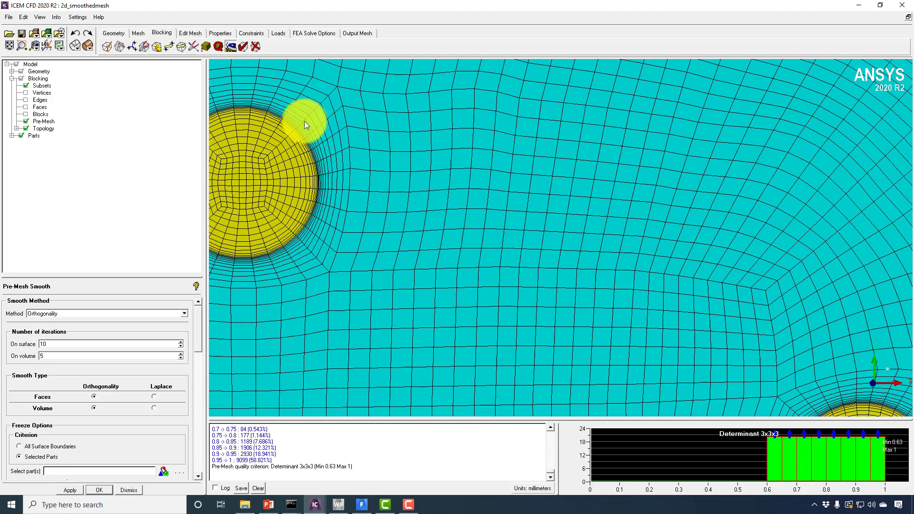
middle_drag(422, 205, 415, 183)
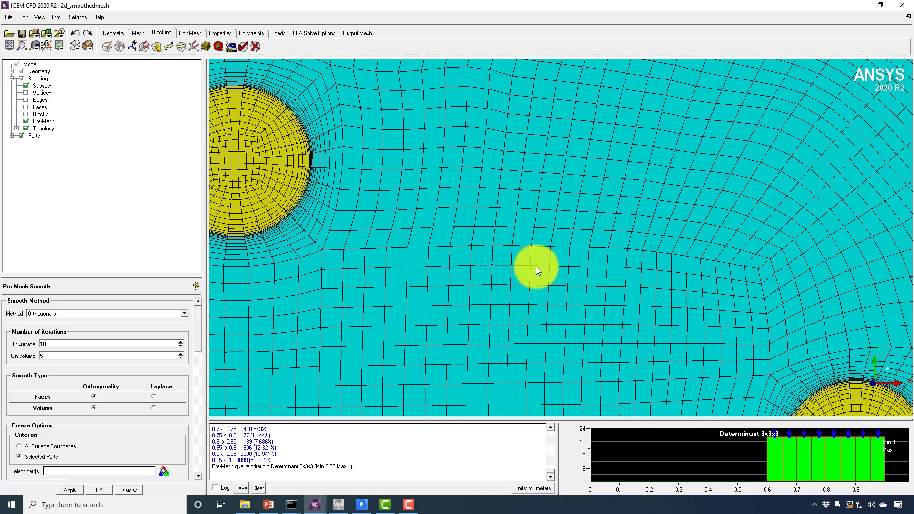
middle_drag(280, 211, 593, 331)
right_drag(567, 67, 593, 298)
right_drag(572, 96, 581, 202)
middle_drag(619, 376, 580, 330)
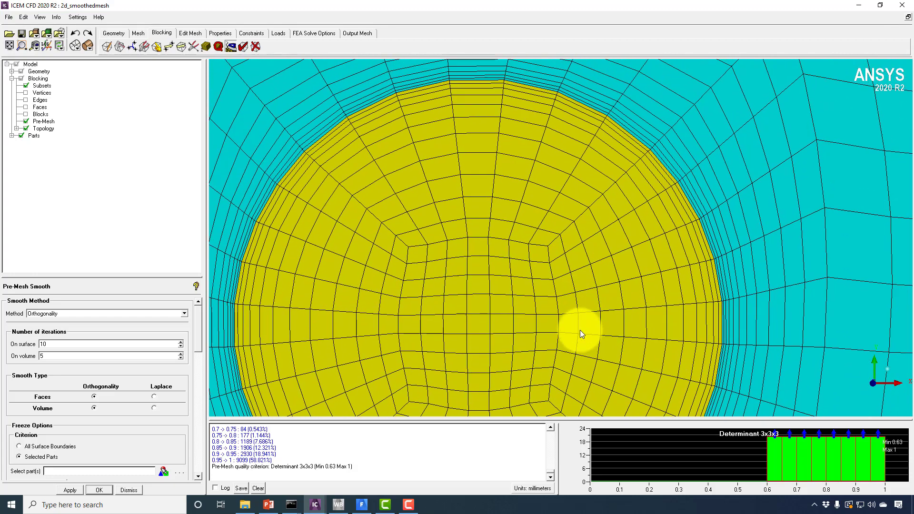
right_drag(520, 112, 527, 219)
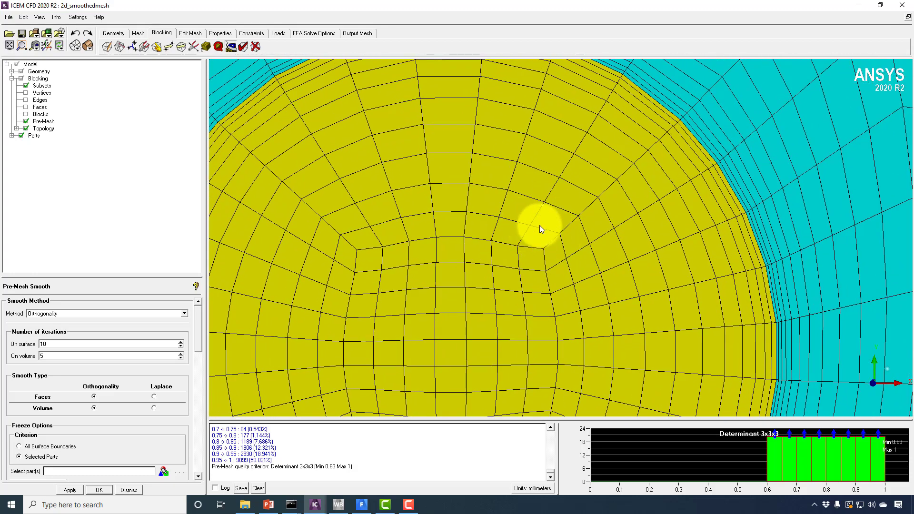
- Run the Orthogonality pre-mesh smoothing again with 10 surface and 5 volume iterations, and inspect the mesh inside and around the circles
right_drag(550, 246, 543, 349)
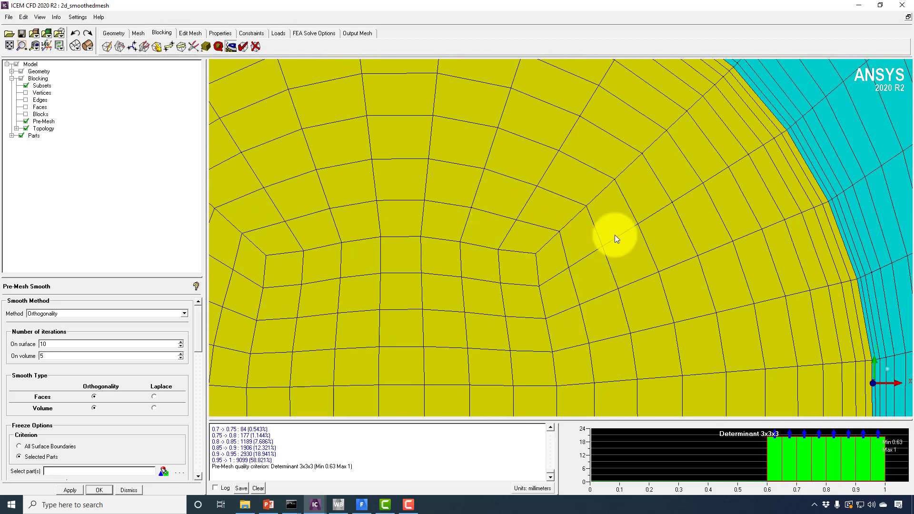
click(76, 491)
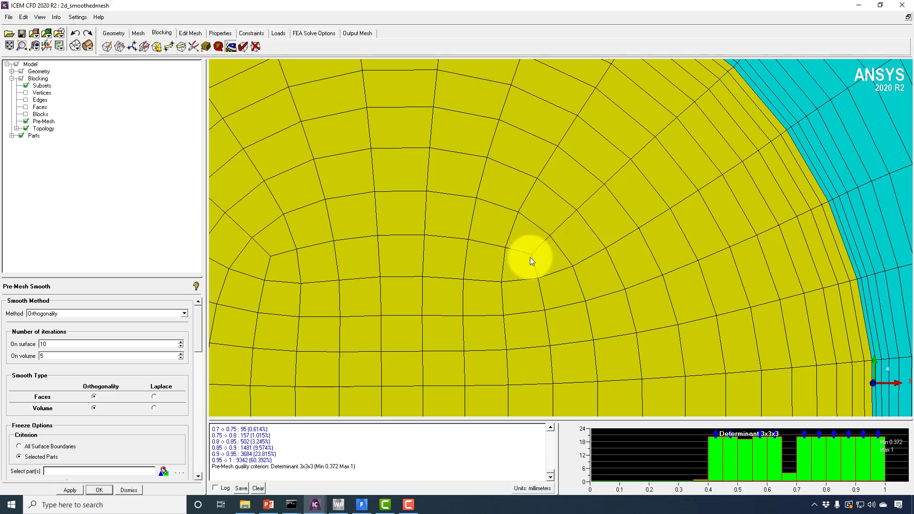
right_drag(419, 143, 448, 304)
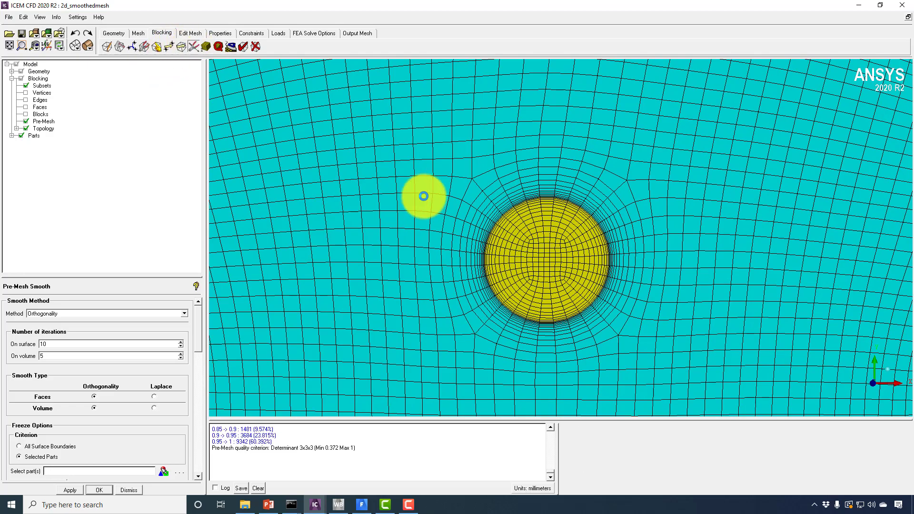
scroll(444, 267, down, 5)
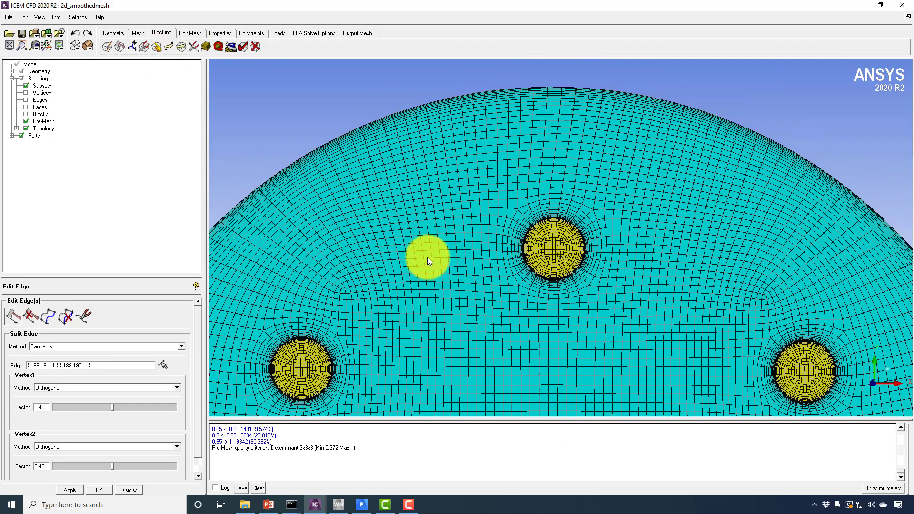
scroll(425, 240, down, 5)
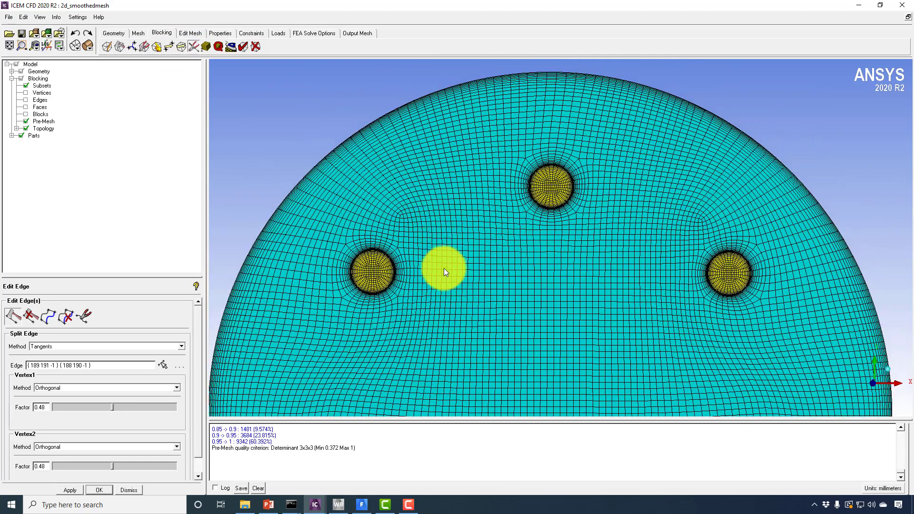
middle_drag(423, 245, 413, 215)
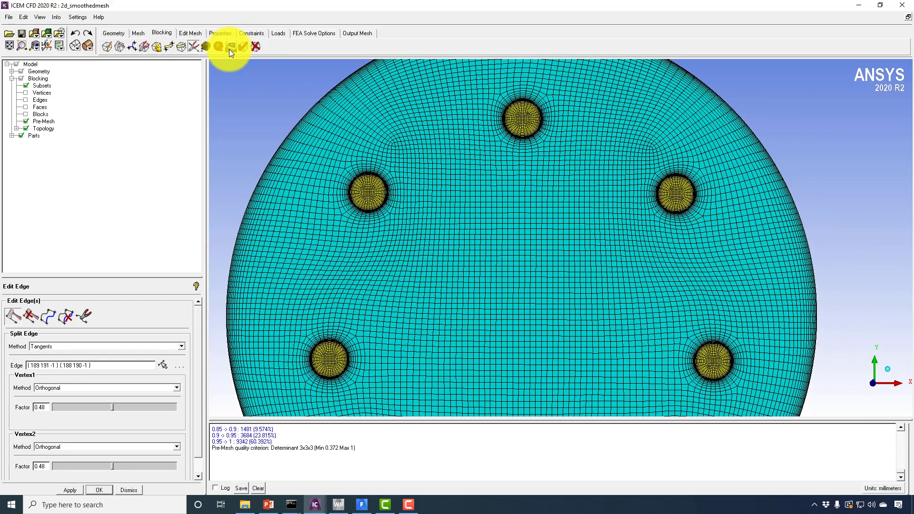